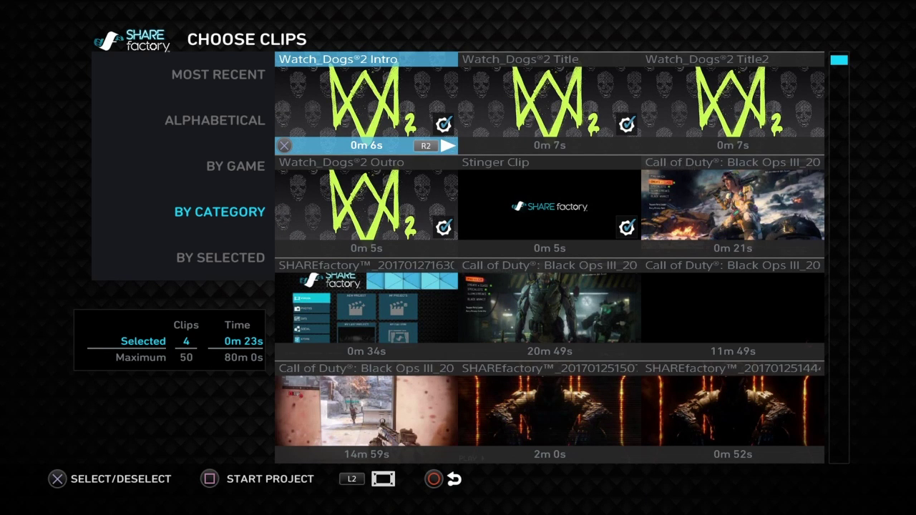
Deselect the extra clips already chosen in Choose Clips.
{"action": "key", "text": "Return"}
{"action": "key", "text": "Right"}
{"action": "key", "text": "Return"}
{"action": "key", "text": "Right"}
{"action": "key", "text": "Down"}
{"action": "key", "text": "Left"}
{"action": "key", "text": "Return"}
{"action": "key", "text": "Left"}
{"action": "key", "text": "Up"}
{"action": "key", "text": "Return"}
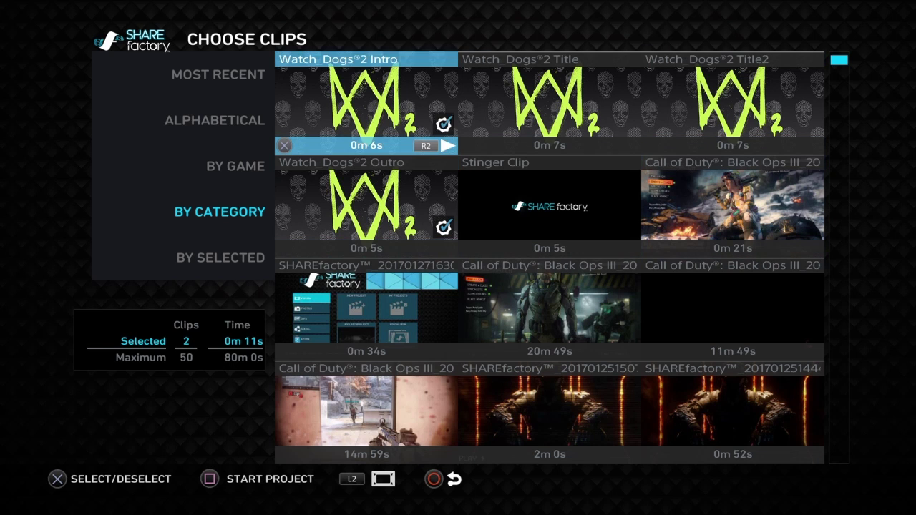
Deselect the remaining Watch_Dogs 2 Outro and Intro clips so Selected shows 0.
{"action": "key", "text": "Right"}
{"action": "key", "text": "Right"}
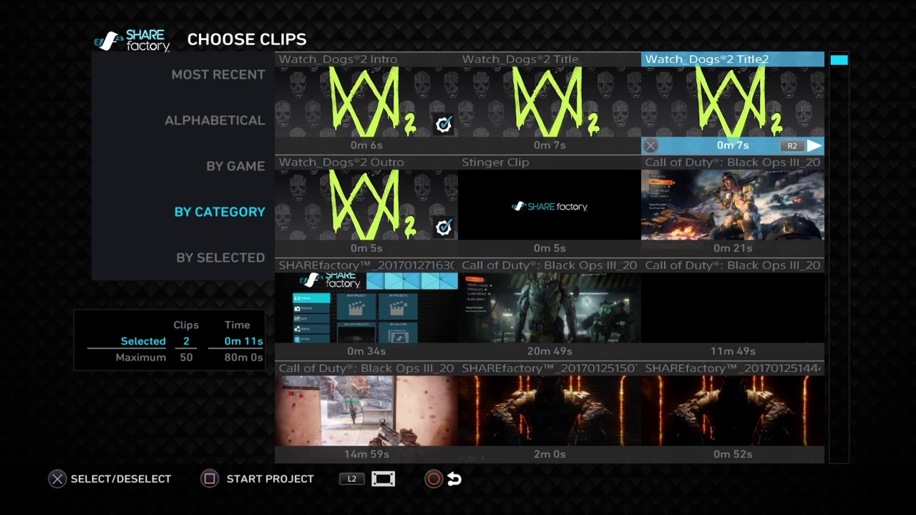
{"action": "key", "text": "Down"}
{"action": "key", "text": "Left"}
{"action": "key", "text": "Left"}
{"action": "key", "text": "Return"}
{"action": "key", "text": "Up"}
{"action": "key", "text": "Return"}
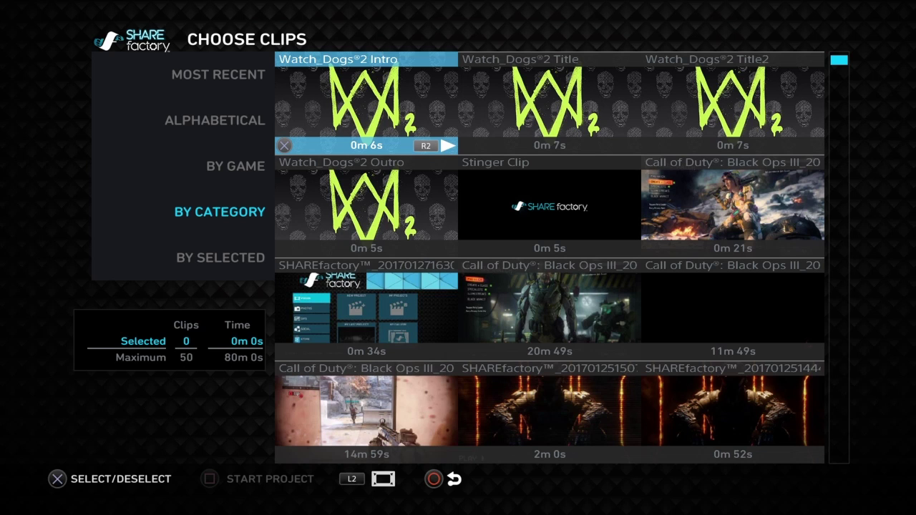
Browse the Watch_Dogs 2 title clips and preview the Stinger Clip.
{"action": "key", "text": "Down"}
{"action": "key", "text": "Right"}
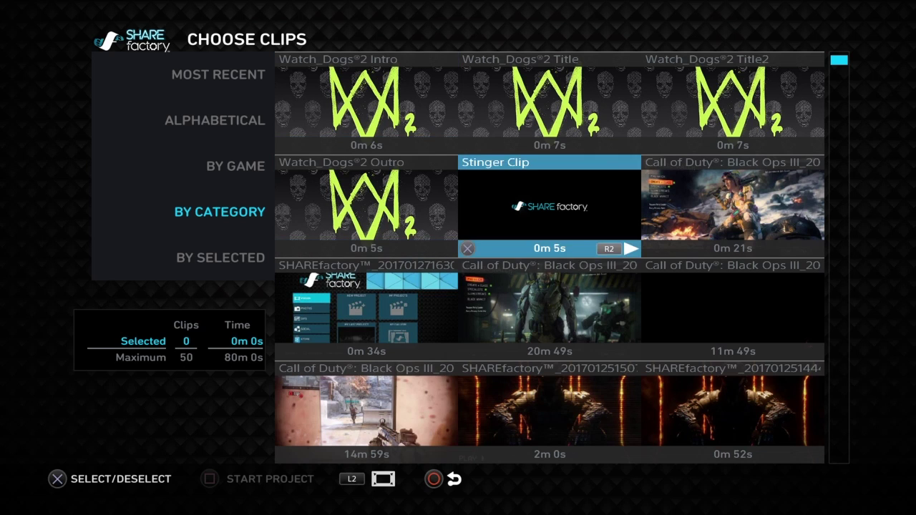
{"action": "key", "text": "Up"}
{"action": "key", "text": "Left"}
{"action": "key", "text": "Right"}
{"action": "key", "text": "Right"}
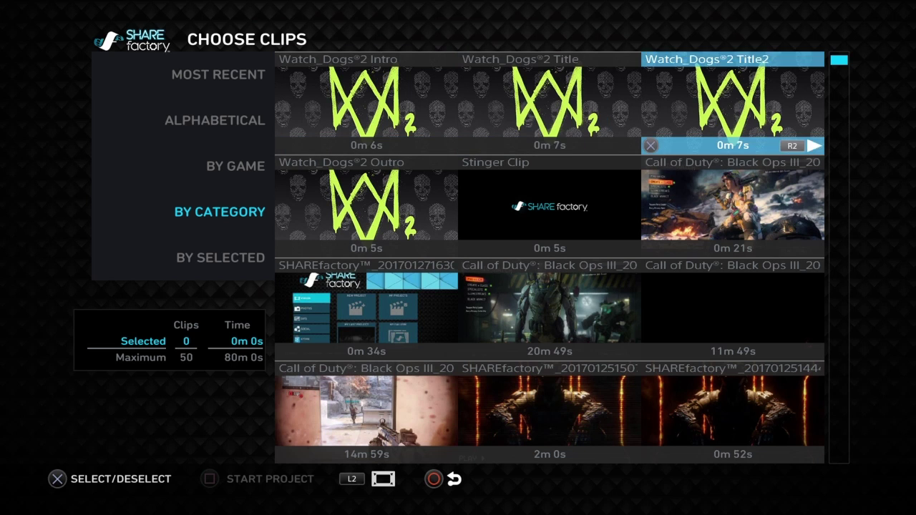
{"action": "key", "text": "Left"}
{"action": "key", "text": "Left"}
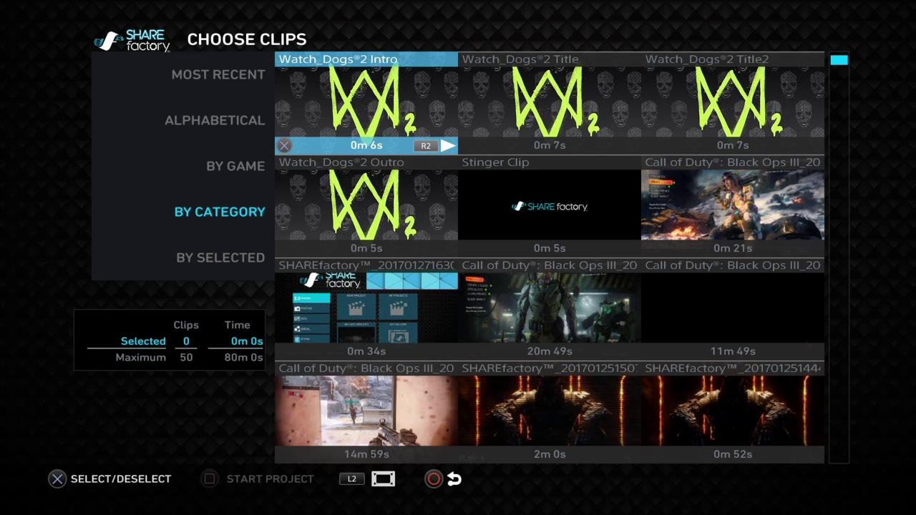
{"action": "key", "text": "Down"}
{"action": "key", "text": "Right"}
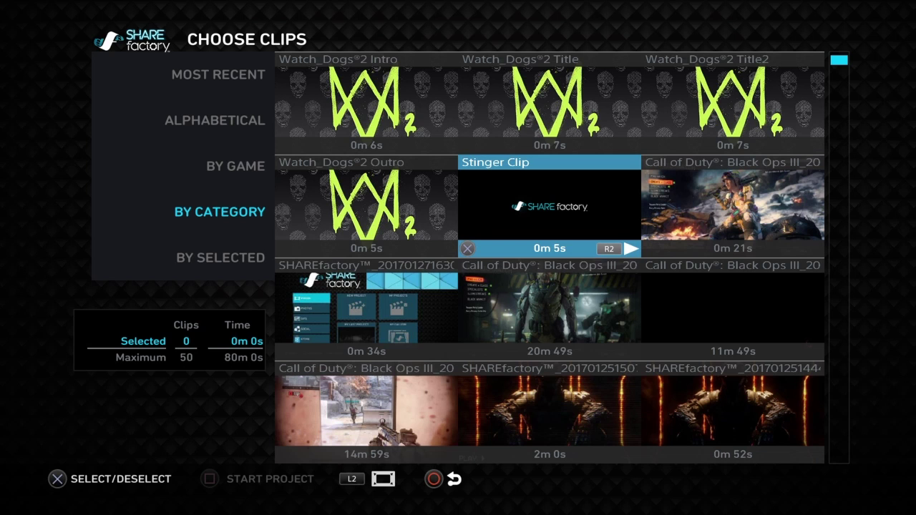
{"action": "key", "text": "R2"}
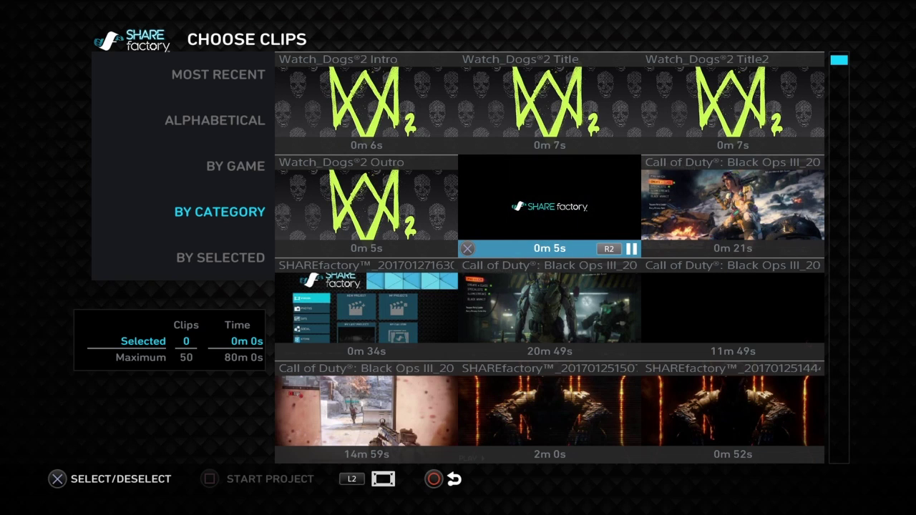
{"action": "key", "text": "Right"}
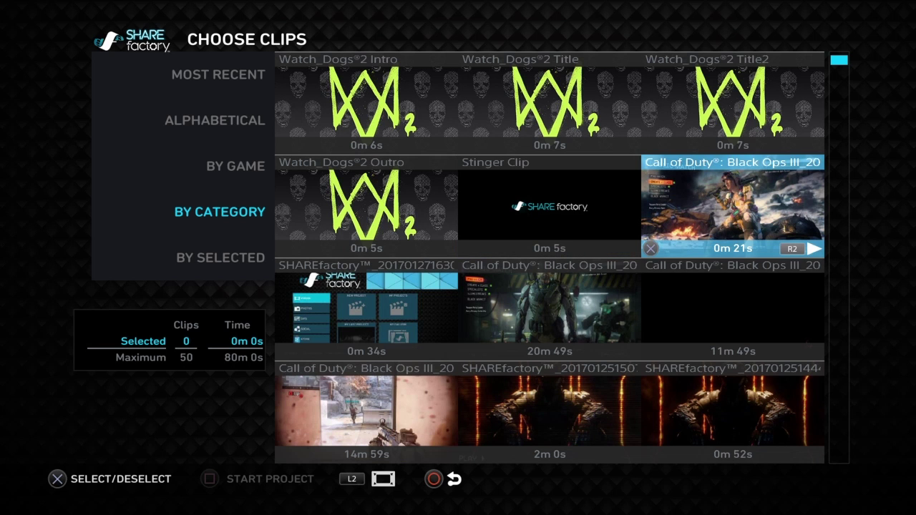
Browse the clip library past the 10m 36s and 59m 56s Minecraft clips to the 15m 12s one.
{"action": "key", "text": "Down"}
{"action": "key", "text": "Left"}
{"action": "key", "text": "Left"}
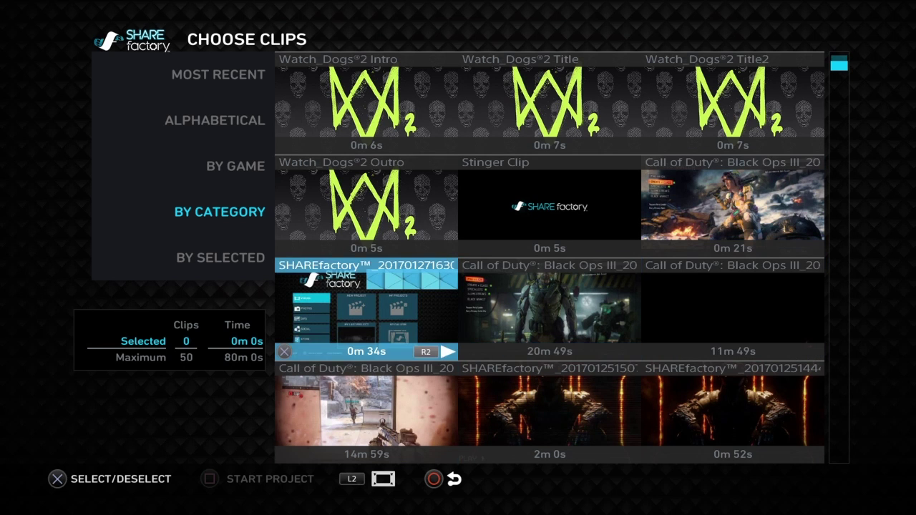
{"action": "key", "text": "Down"}
{"action": "key", "text": "Down"}
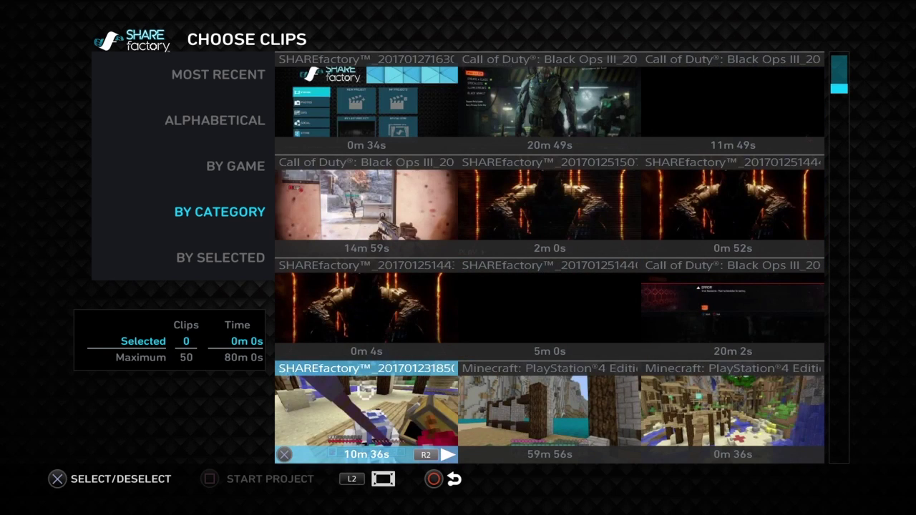
{"action": "key", "text": "Down"}
{"action": "key", "text": "Right"}
{"action": "key", "text": "Up"}
{"action": "key", "text": "Down"}
{"action": "key", "text": "Down"}
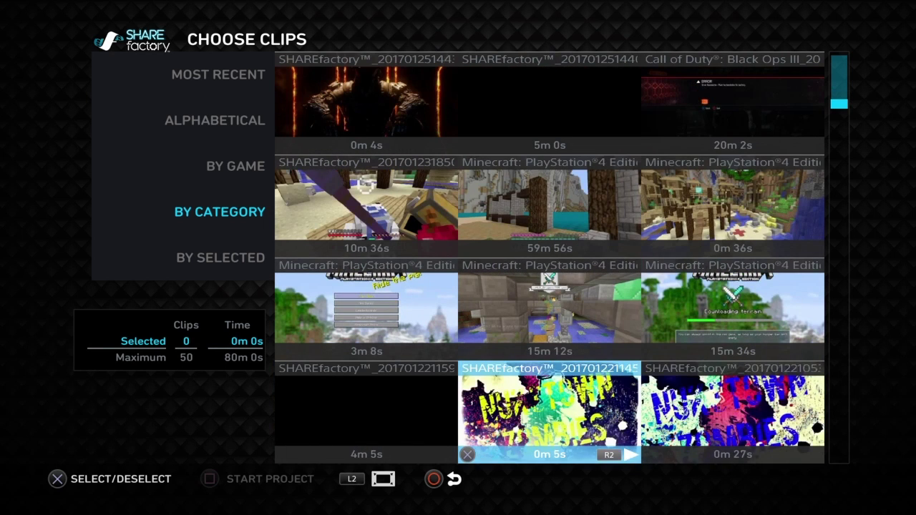
{"action": "key", "text": "Right"}
{"action": "key", "text": "Up"}
{"action": "key", "text": "Up"}
{"action": "key", "text": "Left"}
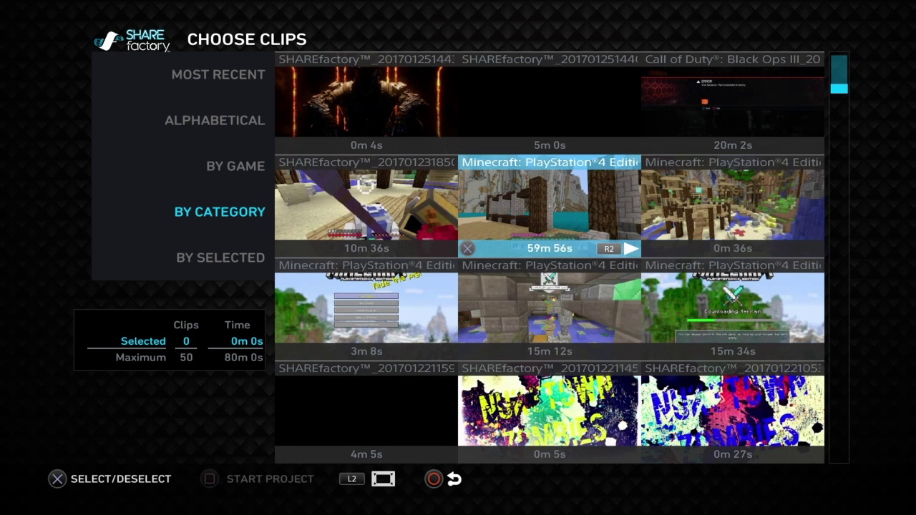
{"action": "key", "text": "Down"}
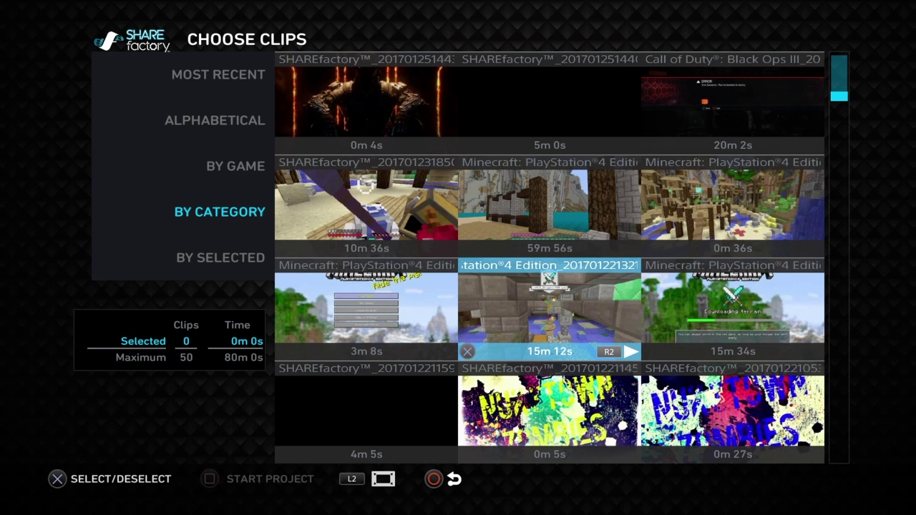
Look at older clips (11m 35s, 58m 13s, 0m 25s), then return to the 15m 12s clip.
{"action": "key", "text": "Down"}
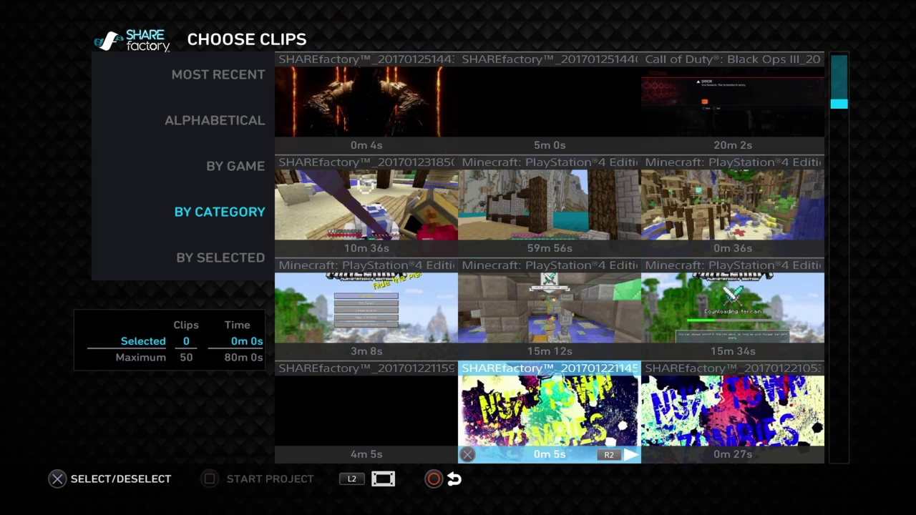
{"action": "key", "text": "Down"}
{"action": "key", "text": "Down"}
{"action": "key", "text": "Down"}
{"action": "key", "text": "Down"}
{"action": "key", "text": "Up"}
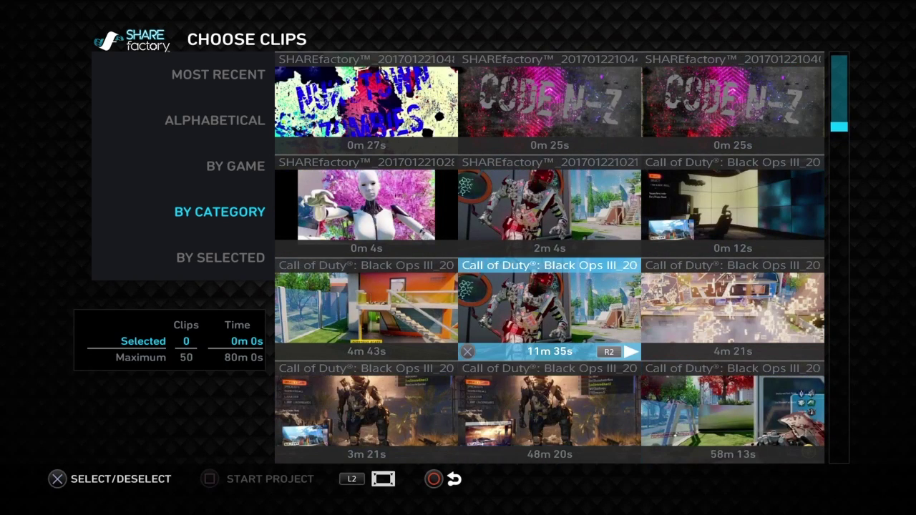
{"action": "key", "text": "Down"}
{"action": "key", "text": "Right"}
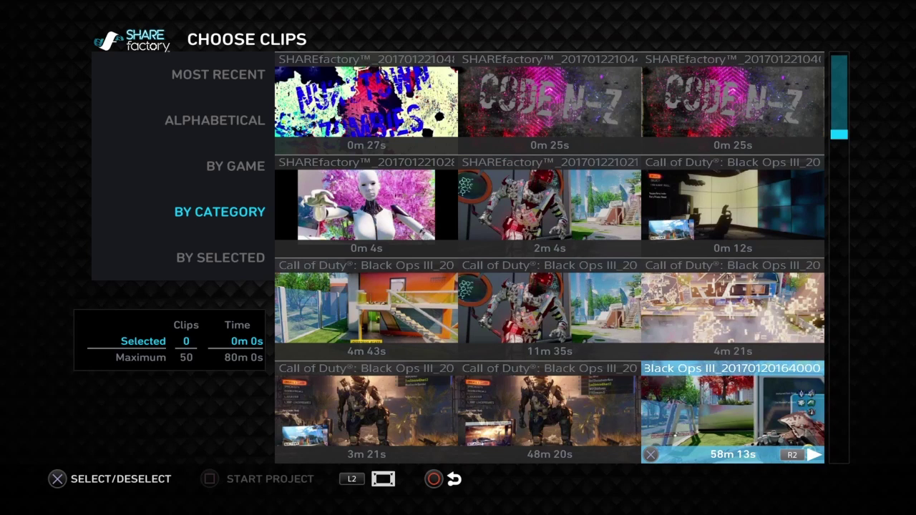
{"action": "key", "text": "Up"}
{"action": "key", "text": "Up"}
{"action": "key", "text": "Up"}
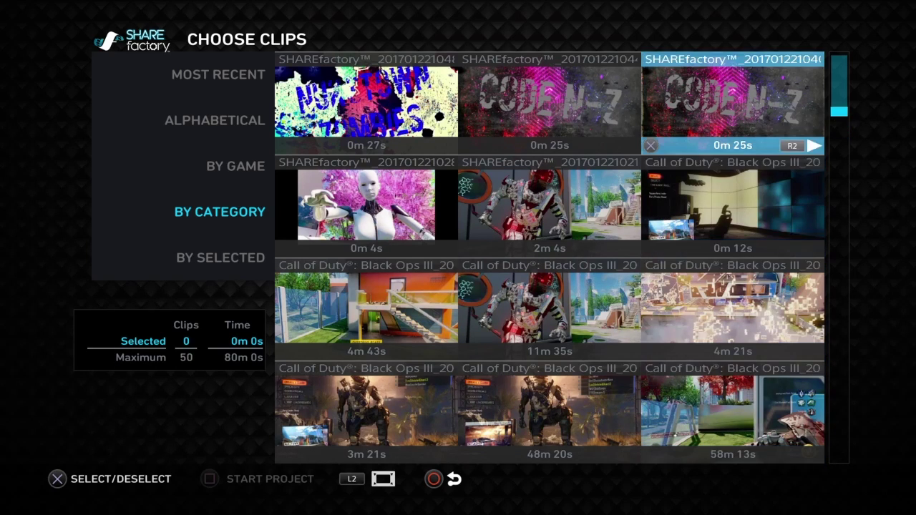
{"action": "key", "text": "Up"}
{"action": "key", "text": "Left"}
{"action": "key", "text": "Up"}
{"action": "key", "text": "Up"}
{"action": "key", "text": "Down"}
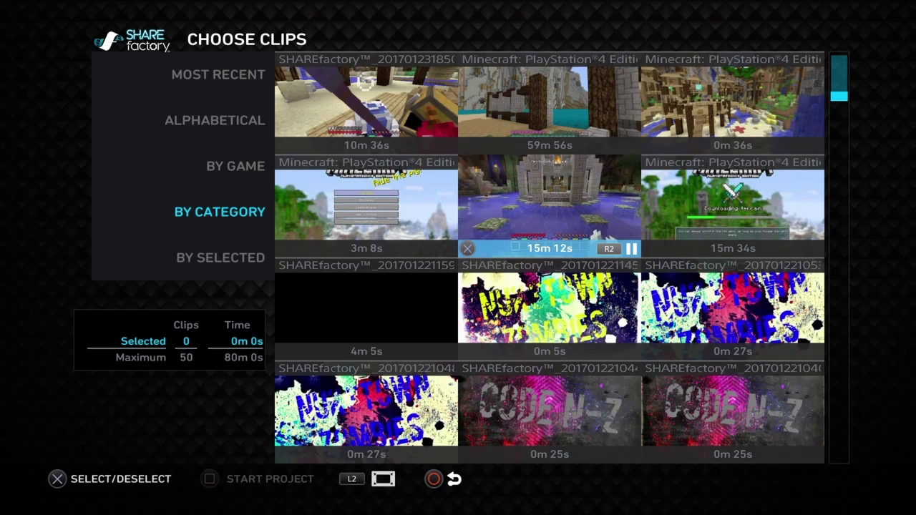
Browse further down through the 34m 20s, Call of Duty and 48m 30s clips.
{"action": "key", "text": "Down"}
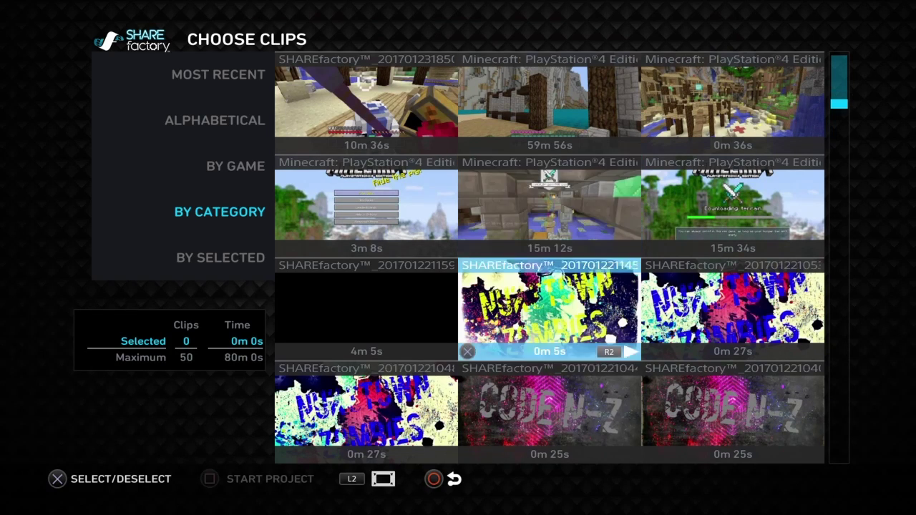
{"action": "key", "text": "Down"}
{"action": "key", "text": "Down"}
{"action": "key", "text": "Down"}
{"action": "key", "text": "Down"}
{"action": "key", "text": "Down"}
{"action": "key", "text": "Down"}
{"action": "key", "text": "Down"}
{"action": "key", "text": "Down"}
{"action": "key", "text": "Down"}
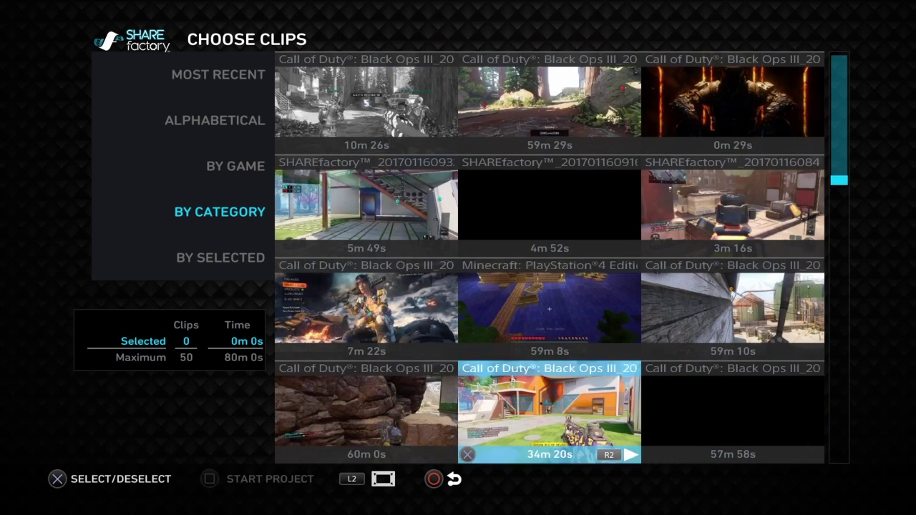
{"action": "key", "text": "Up"}
{"action": "key", "text": "Up"}
{"action": "key", "text": "Up"}
{"action": "key", "text": "Left"}
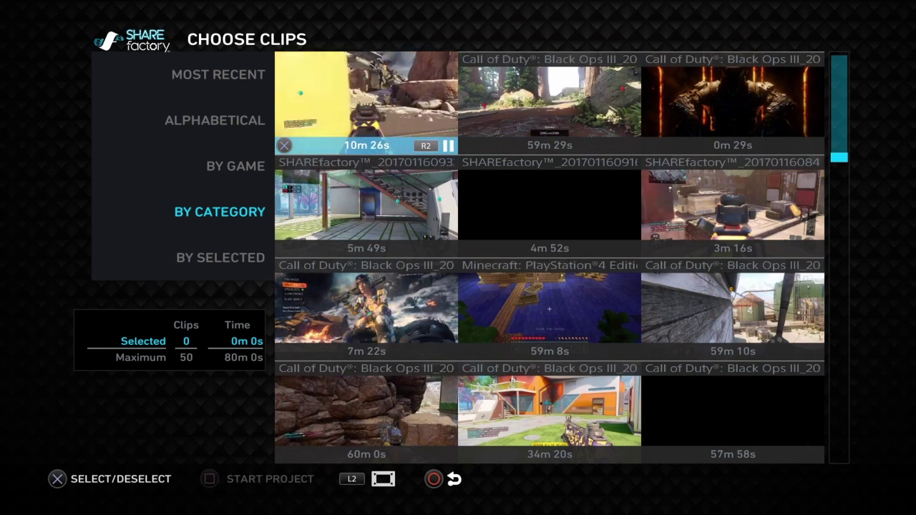
{"action": "key", "text": "Down"}
{"action": "key", "text": "Down"}
{"action": "key", "text": "Down"}
{"action": "key", "text": "Down"}
{"action": "key", "text": "Right"}
{"action": "key", "text": "Right"}
{"action": "key", "text": "Down"}
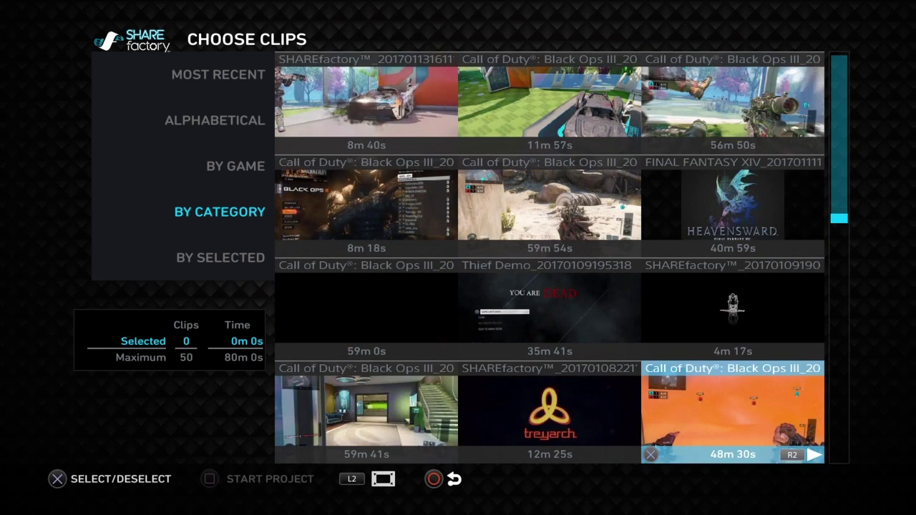
{"action": "key", "text": "Down"}
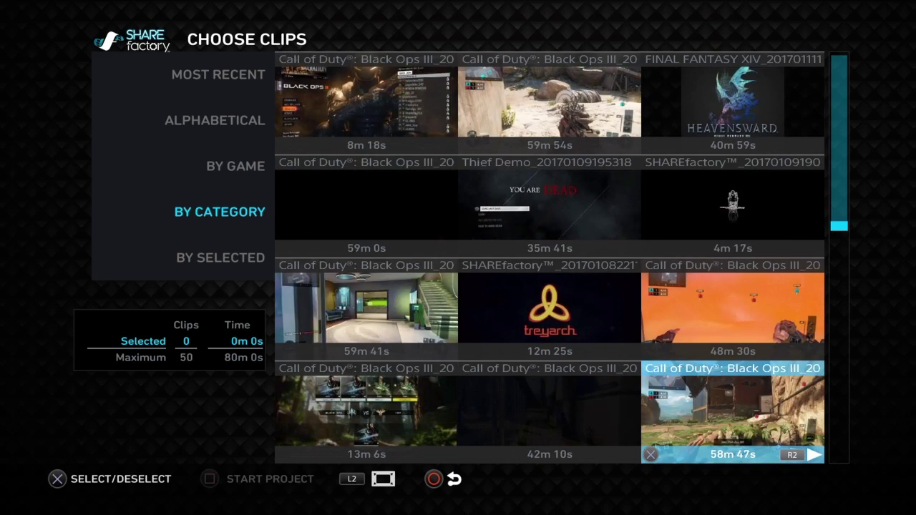
{"action": "key", "text": "Up"}
{"action": "key", "text": "Up"}
{"action": "key", "text": "Up"}
{"action": "key", "text": "Up"}
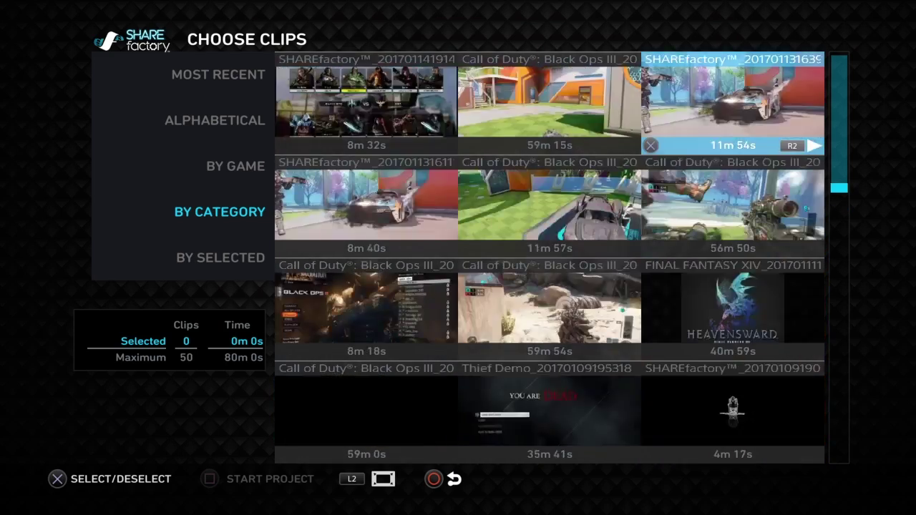
{"action": "key", "text": "Up"}
{"action": "key", "text": "Up"}
{"action": "key", "text": "Up"}
{"action": "key", "text": "Up"}
{"action": "key", "text": "Up"}
{"action": "key", "text": "Up"}
{"action": "key", "text": "Up"}
{"action": "key", "text": "Up"}
{"action": "key", "text": "Up"}
{"action": "key", "text": "Up"}
{"action": "key", "text": "Up"}
{"action": "key", "text": "Up"}
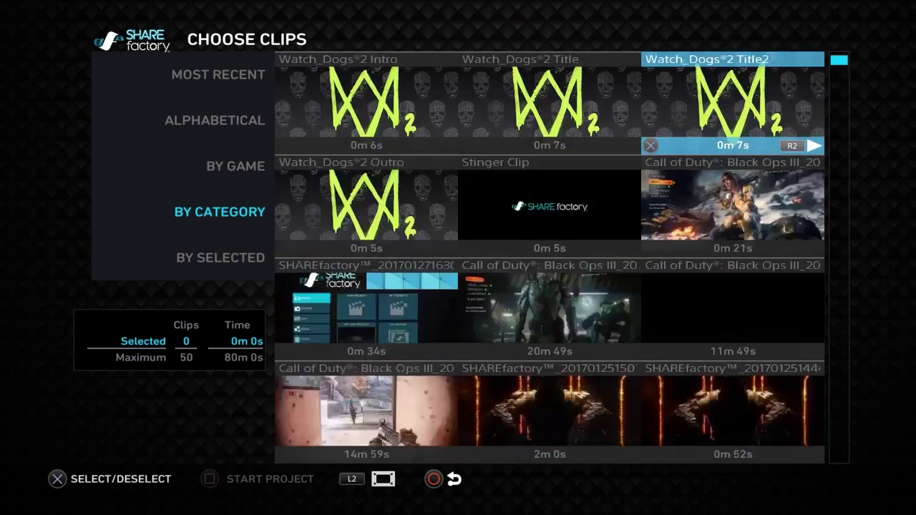
Select the 15m 12s Minecraft clip, start the project and show the clip-edit options.
{"action": "key", "text": "Down"}
{"action": "key", "text": "Down"}
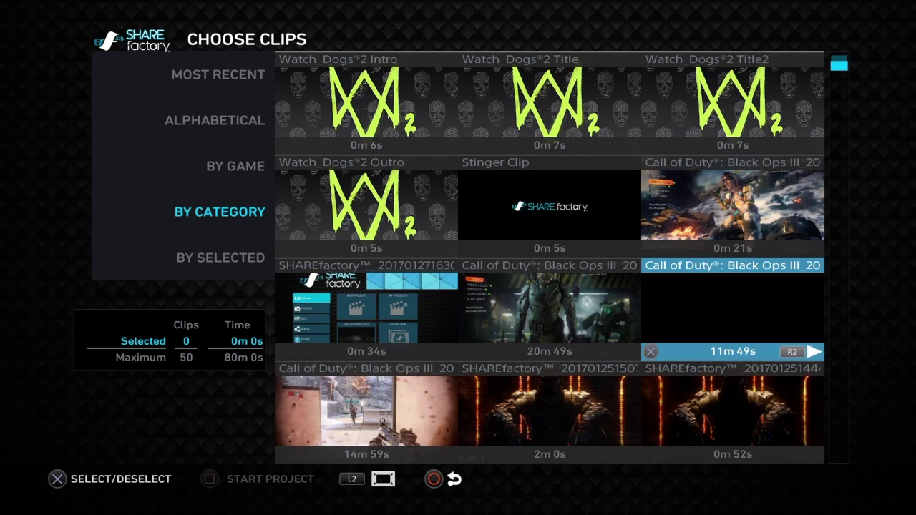
{"action": "key", "text": "Left"}
{"action": "key", "text": "Down"}
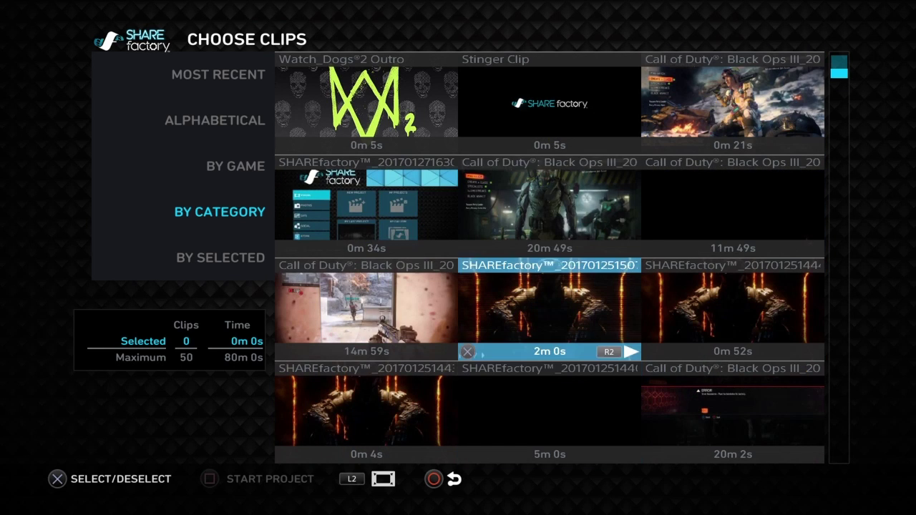
{"action": "key", "text": "Up"}
{"action": "key", "text": "Down"}
{"action": "key", "text": "Down"}
{"action": "key", "text": "Down"}
{"action": "key", "text": "Down"}
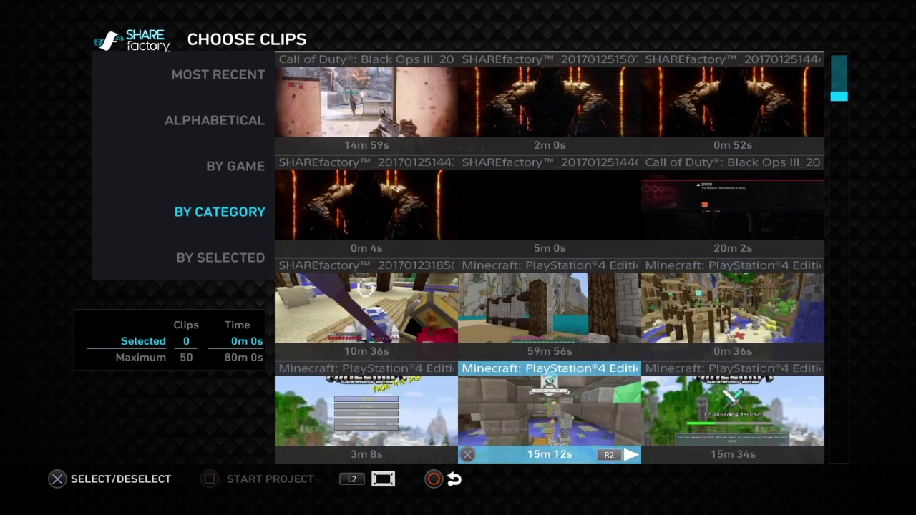
{"action": "key", "text": "Up"}
{"action": "key", "text": "Down"}
{"action": "key", "text": "Right"}
{"action": "key", "text": "Up"}
{"action": "key", "text": "Down"}
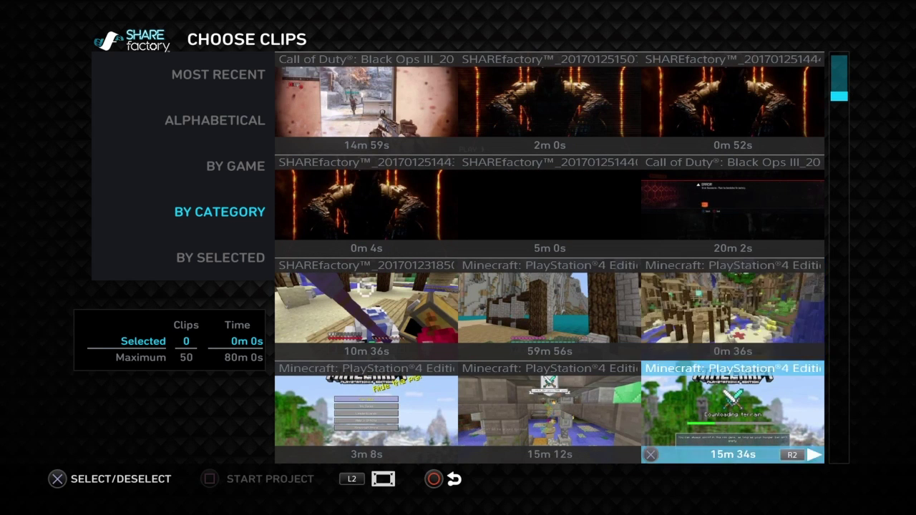
{"action": "key", "text": "Escape"}
{"action": "key", "text": "Return"}
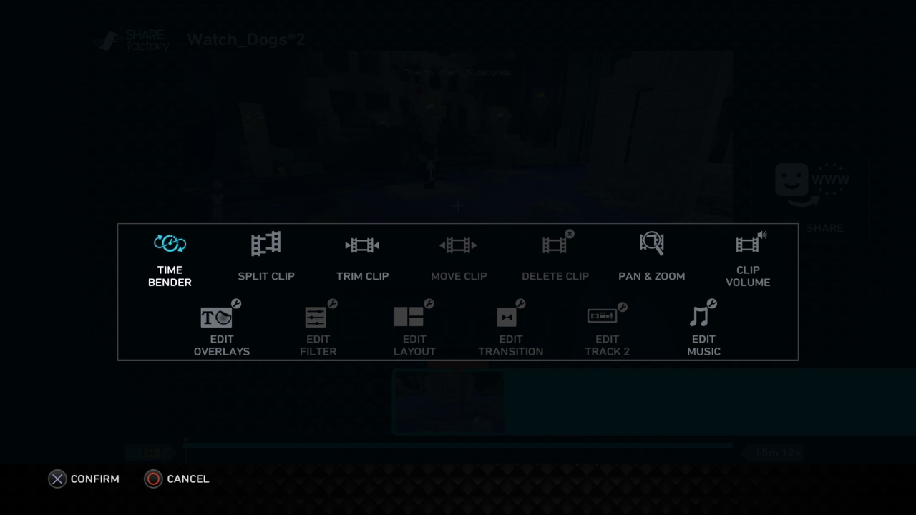
Split the clip at 0m 4s and remove the opening seconds, leaving 15m 11s.
{"action": "key", "text": "Right"}
{"action": "key", "text": "Return"}
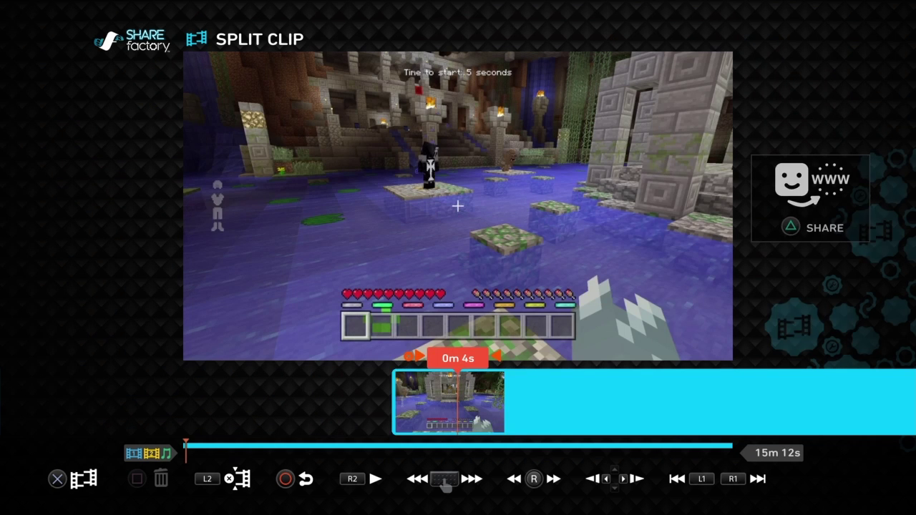
{"action": "key", "text": "Return"}
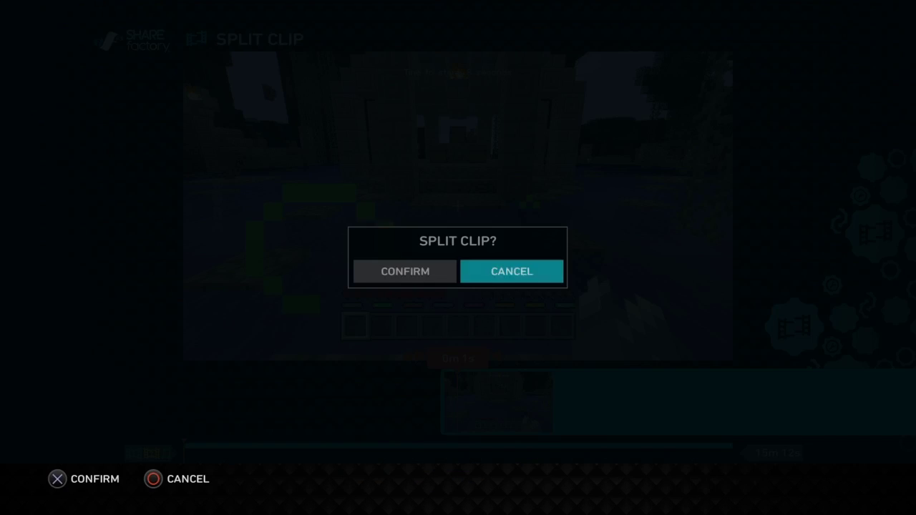
{"action": "key", "text": "Left"}
{"action": "key", "text": "Return"}
{"action": "key", "text": "Delete"}
{"action": "key", "text": "Return"}
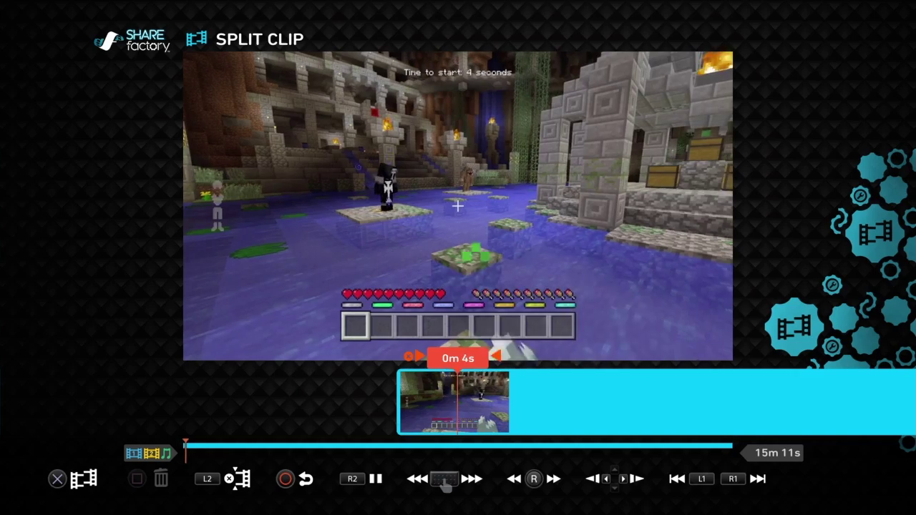
Fast-forward the preview to about 3m 2s and split there.
{"action": "key", "text": "Right"}
{"action": "key", "text": "Right"}
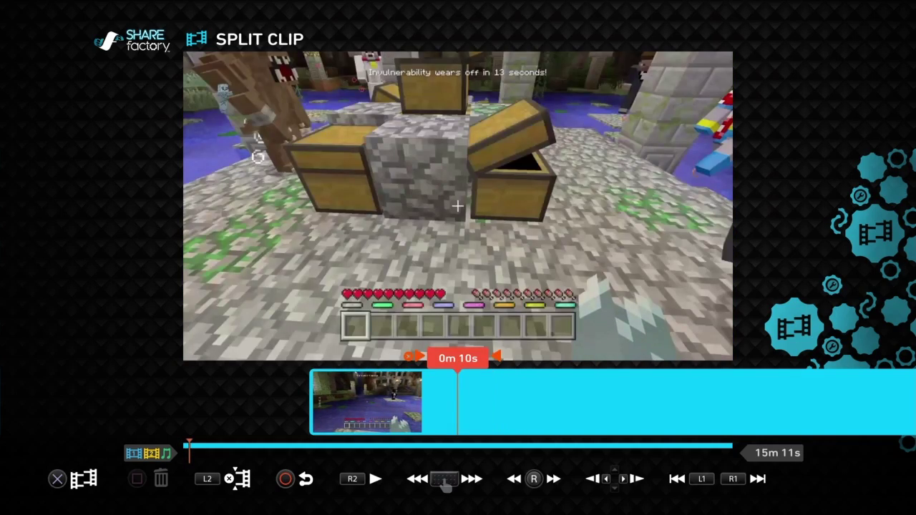
{"action": "key", "text": "Right"}
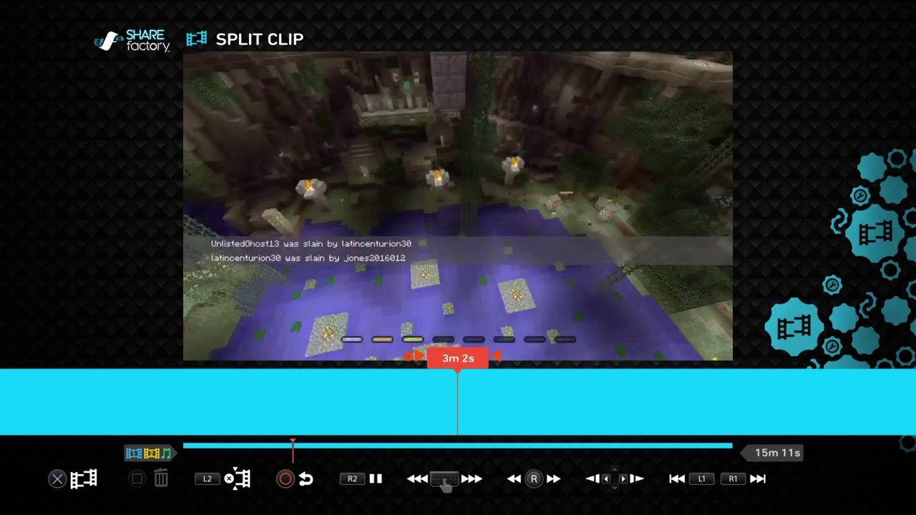
{"action": "key", "text": "Return"}
Split the clip at 3m 10s and delete the unwanted section.
{"action": "key", "text": "Return"}
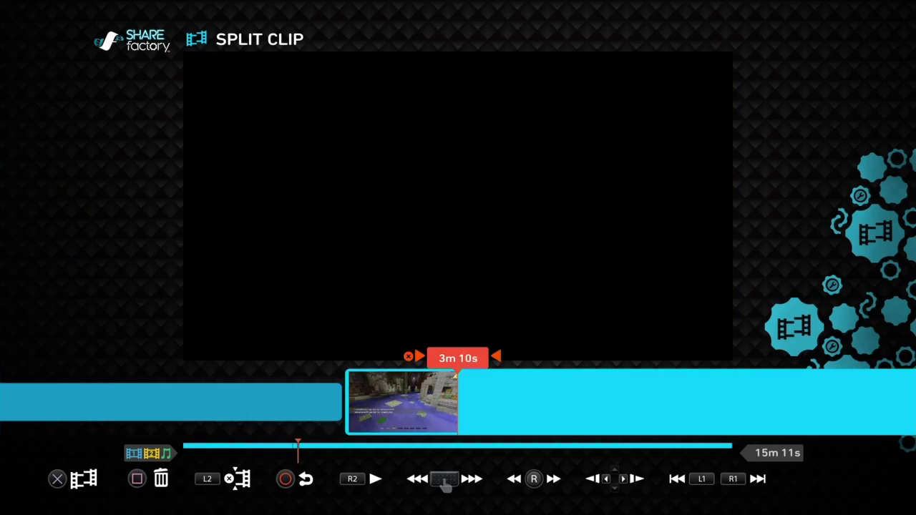
{"action": "key", "text": "Return"}
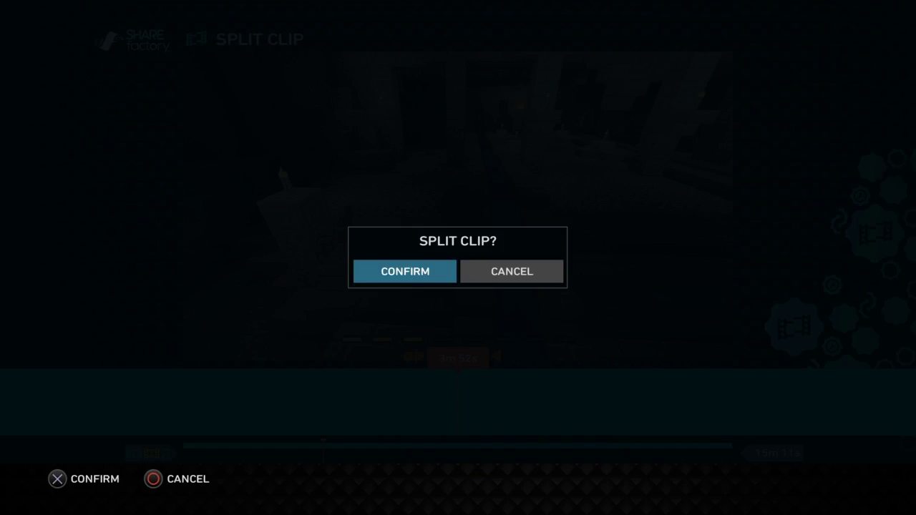
{"action": "key", "text": "Return"}
{"action": "key", "text": "Delete"}
{"action": "key", "text": "Return"}
{"action": "key", "text": "Delete"}
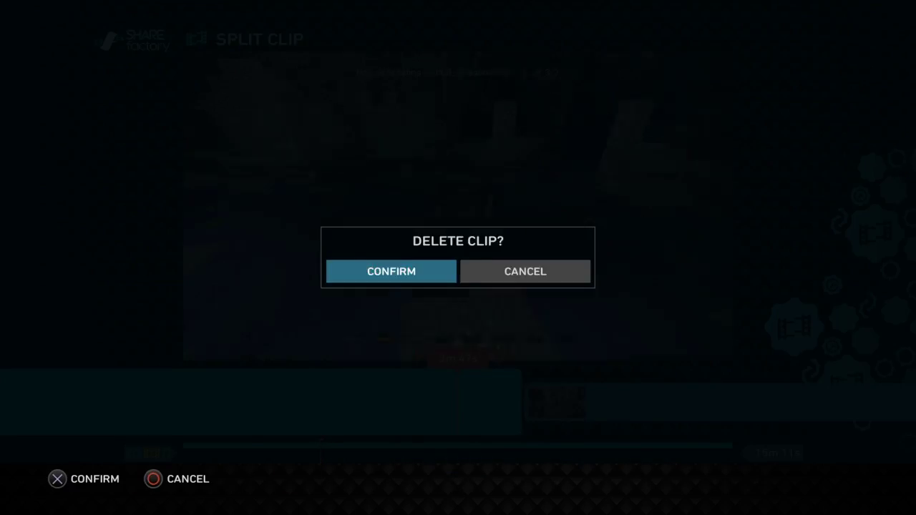
{"action": "key", "text": "Return"}
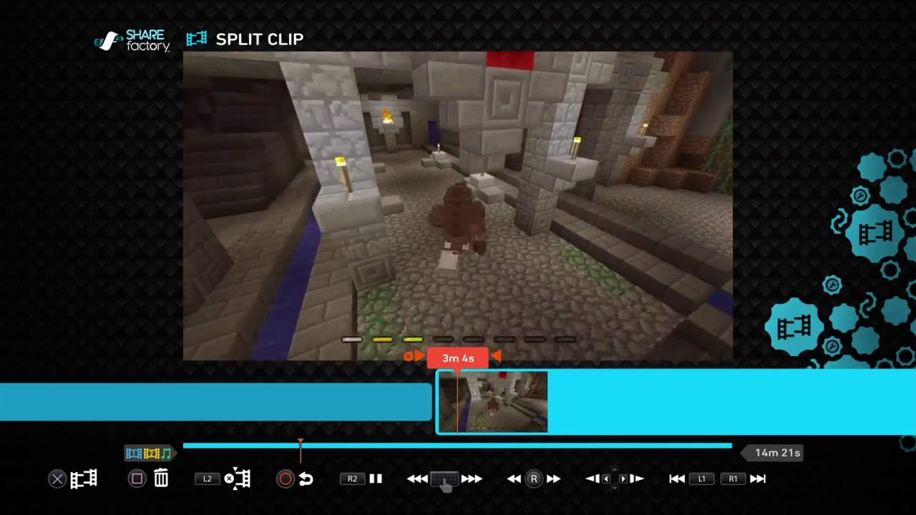
Split again at 3m 4s and delete that part, bringing the clip to 11m 18s.
{"action": "key", "text": "Return"}
{"action": "key", "text": "Left"}
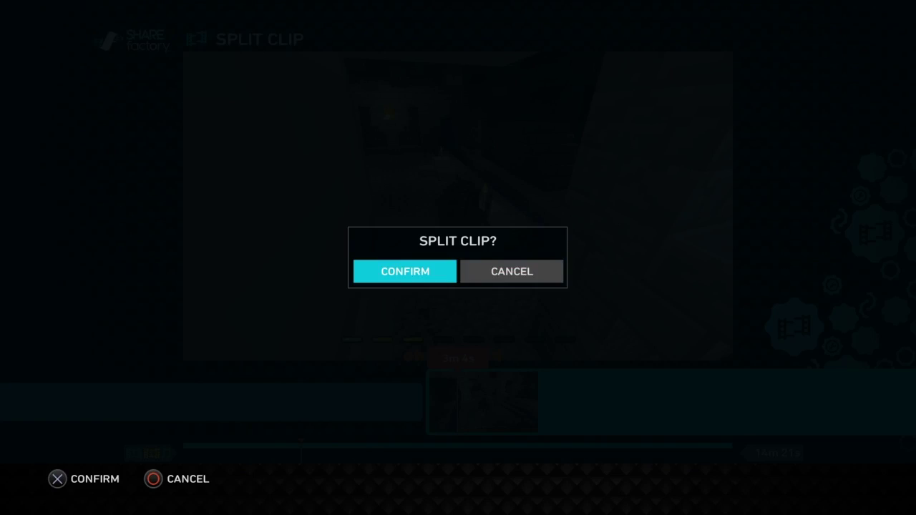
{"action": "key", "text": "Return"}
{"action": "key", "text": "Delete"}
{"action": "key", "text": "Left"}
{"action": "key", "text": "Return"}
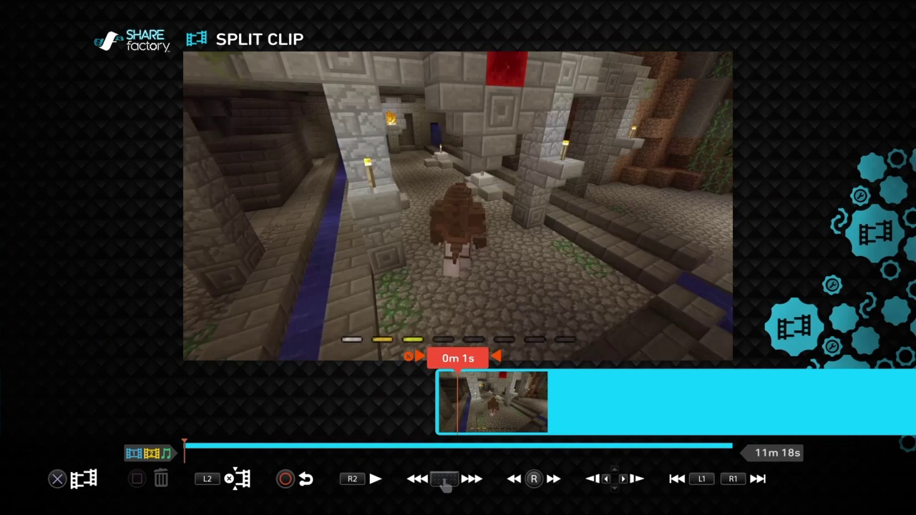
{"action": "key", "text": "Return"}
{"action": "key", "text": "Return"}
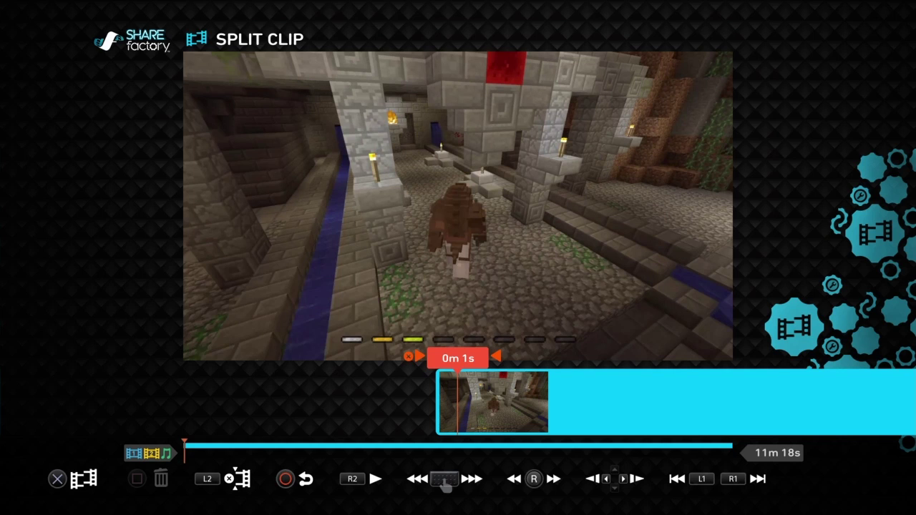
Fast-forward through the footage and split it around 1m 36s.
{"action": "key", "text": "Right"}
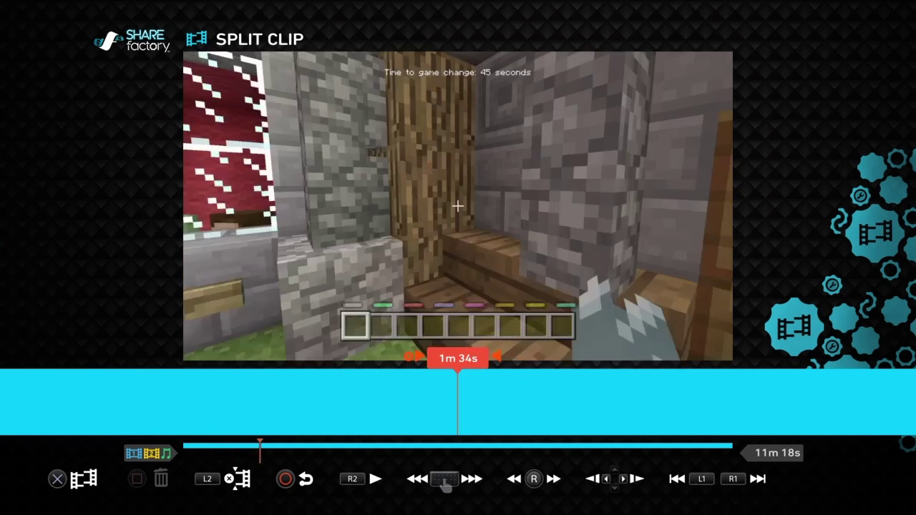
{"action": "key", "text": "Return"}
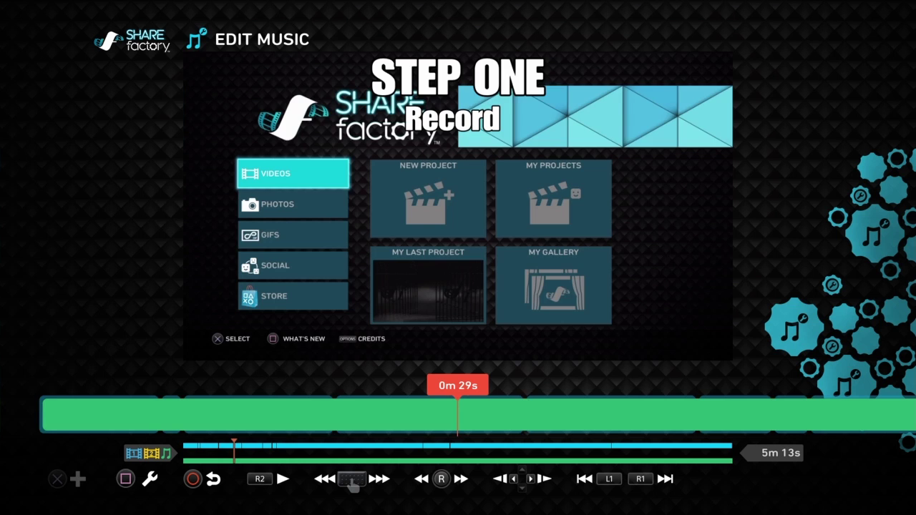
Lower Music Volume to roughly 15% and replay the 5m 13s project from the beginning.
{"action": "key", "text": "Right"}
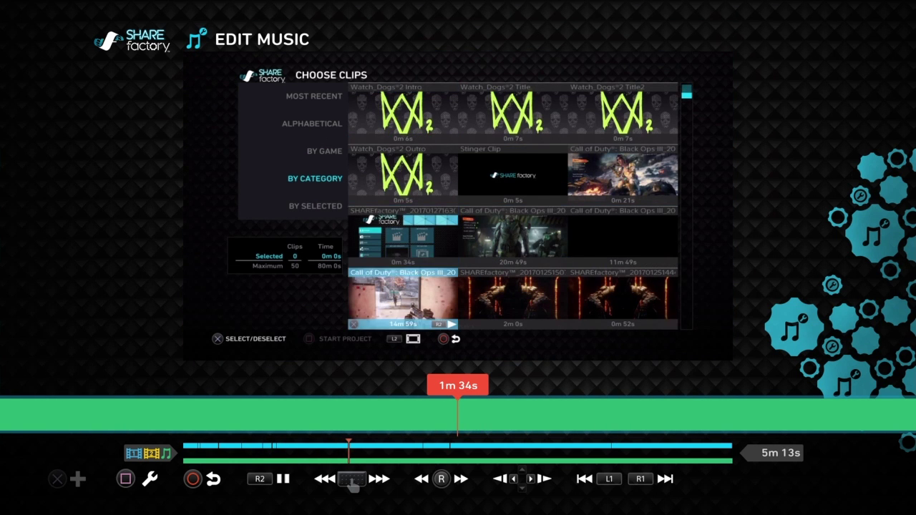
{"action": "key", "text": "Return"}
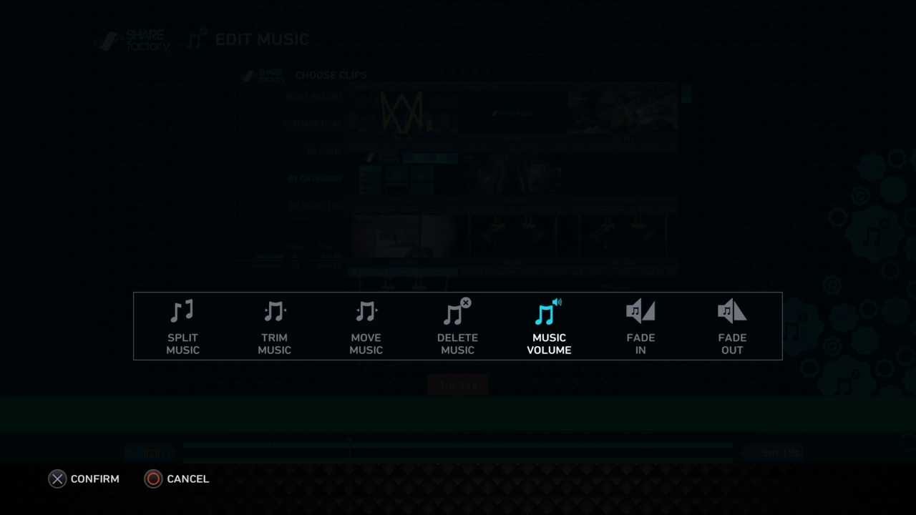
{"action": "key", "text": "Return"}
{"action": "key", "text": "Right"}
{"action": "key", "text": "Right"}
{"action": "key", "text": "Right"}
{"action": "key", "text": "Right"}
{"action": "key", "text": "Right"}
{"action": "key", "text": "Right"}
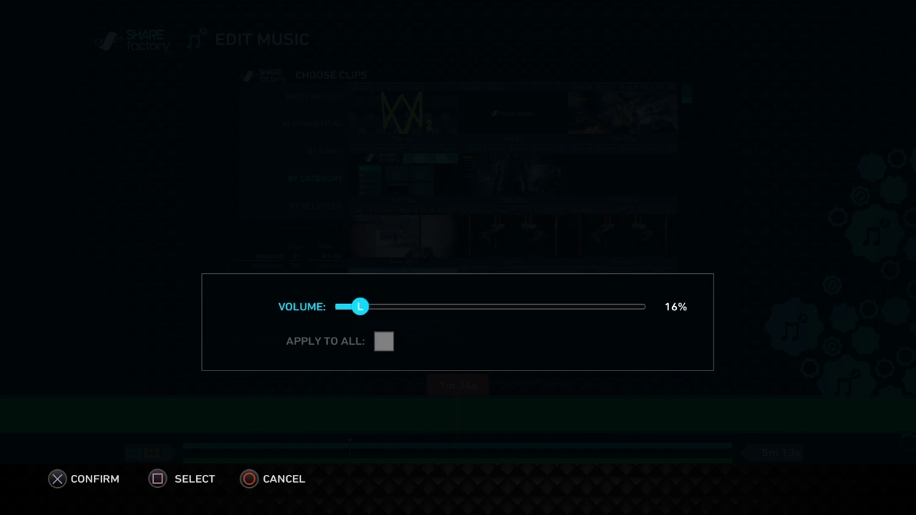
{"action": "key", "text": "Left"}
{"action": "key", "text": "Return"}
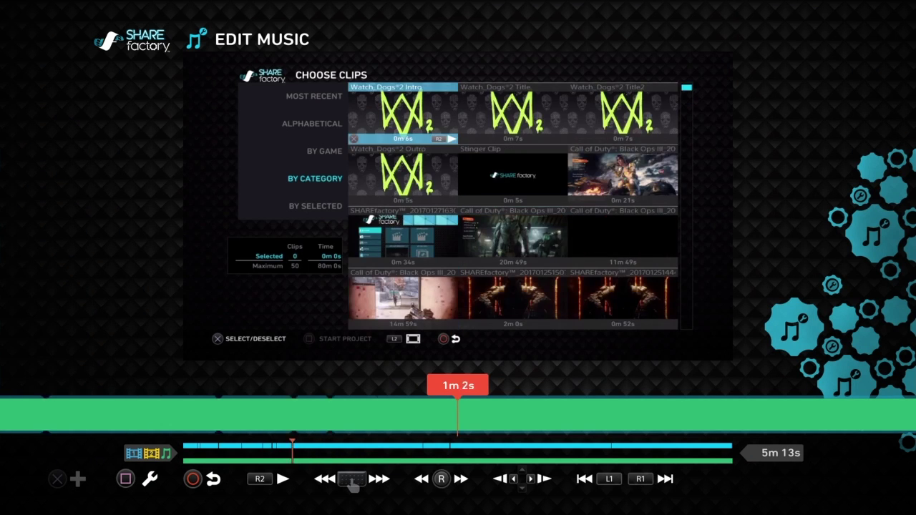
{"action": "key", "text": "space"}
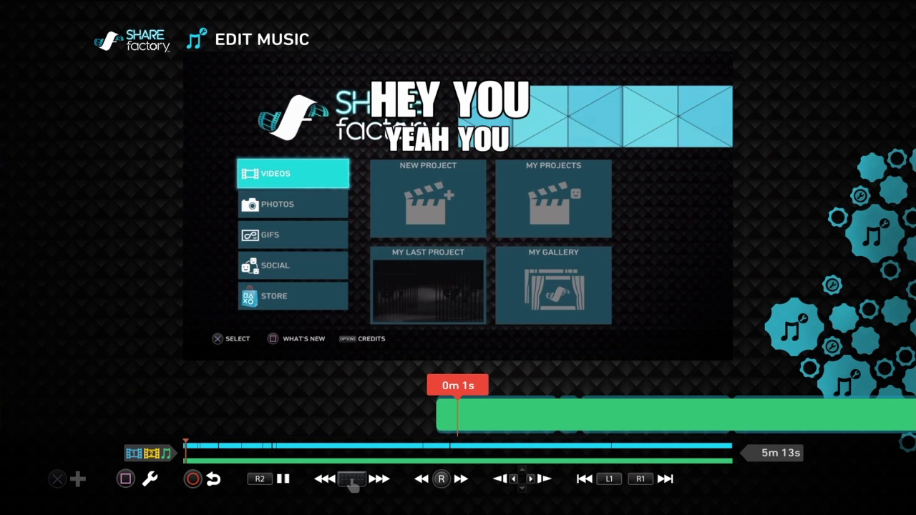